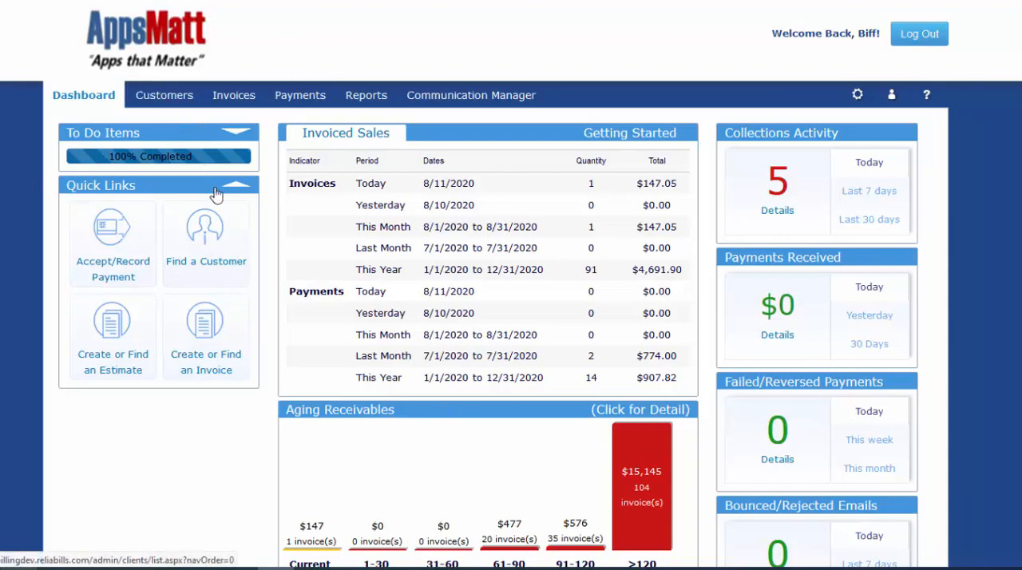
Open the customer list and bring up a blank setup form for a new customer
left_click(210, 242)
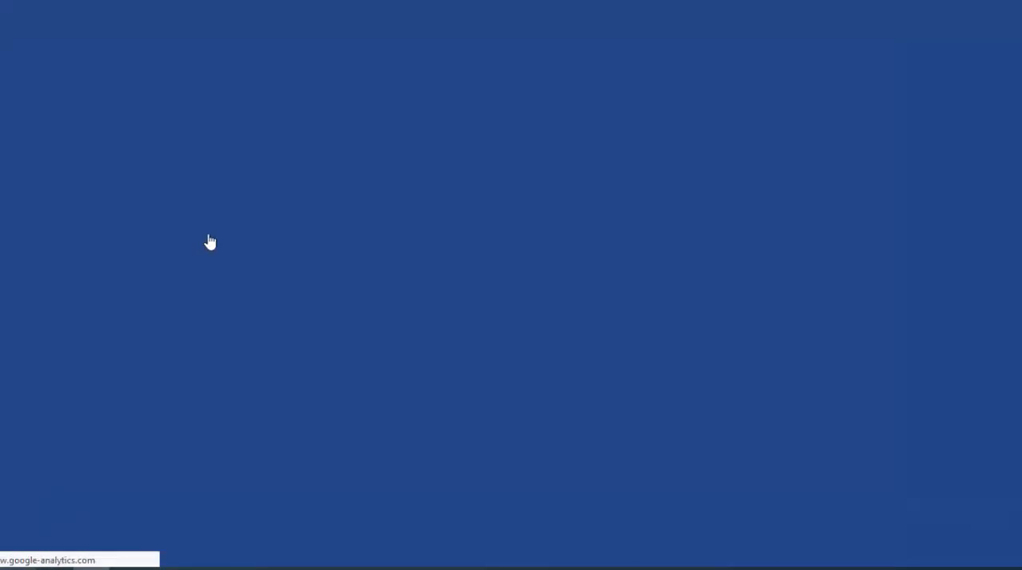
scroll(511, 320, "down", 2)
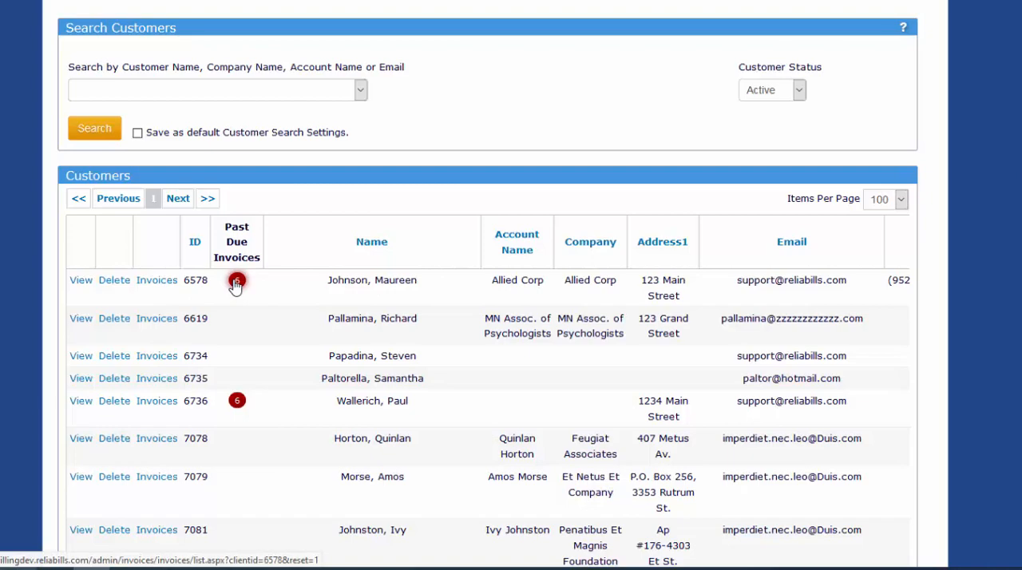
scroll(729, 165, "up", 2)
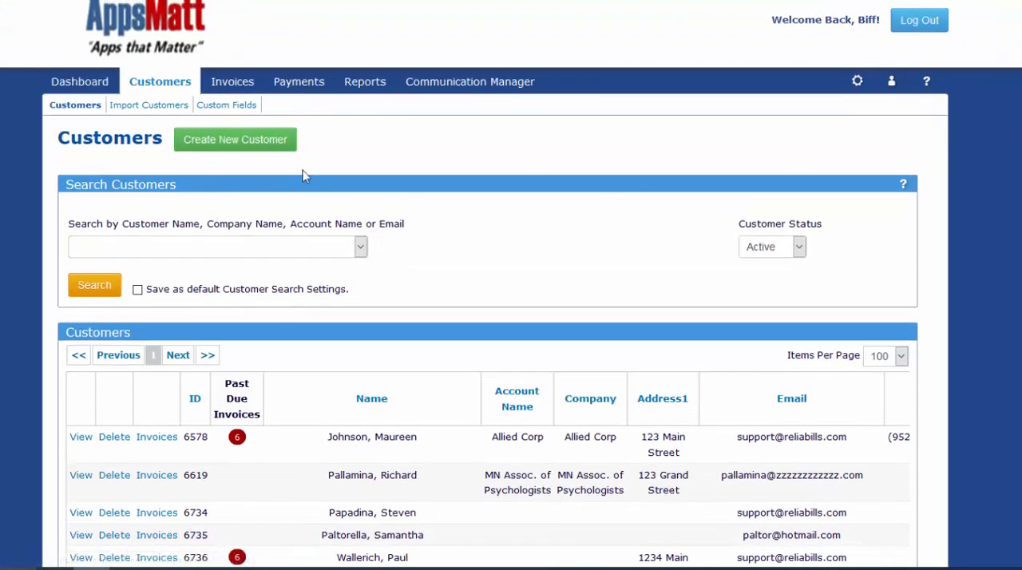
left_click(227, 142)
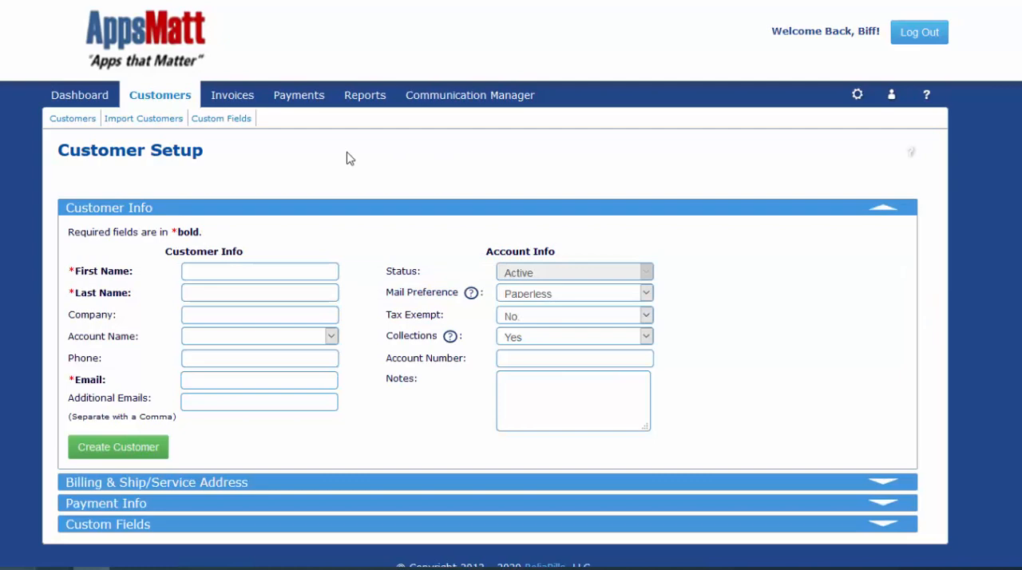
Enter the new customer's first name, last name and e-mail address, and create the customer
left_click(211, 271)
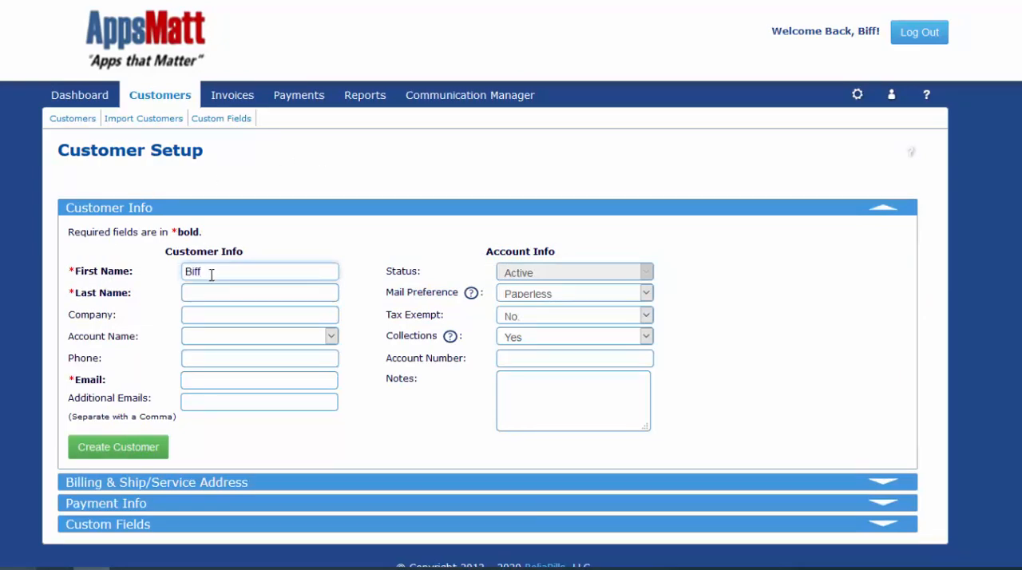
left_click(217, 292)
left_click(209, 380)
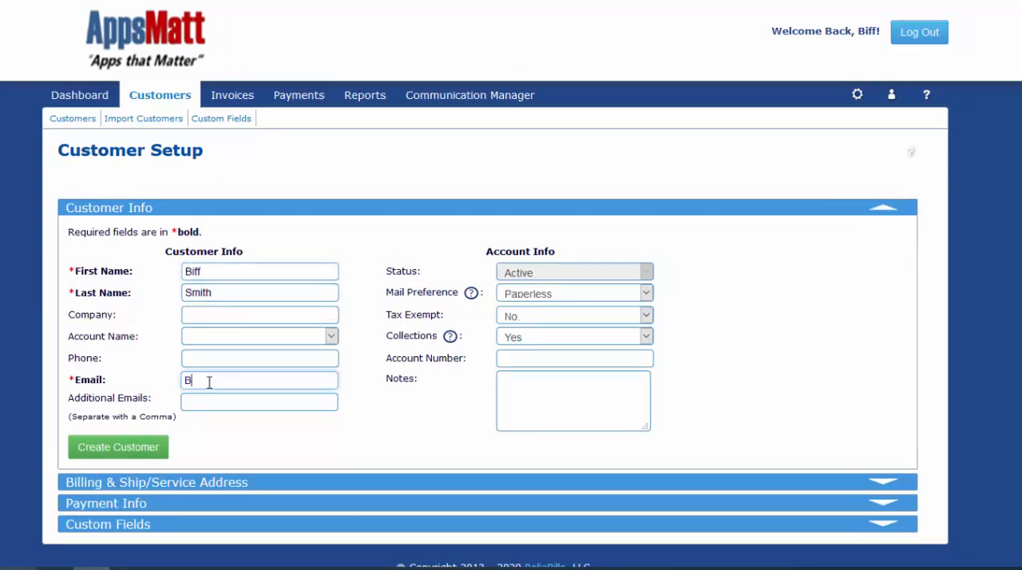
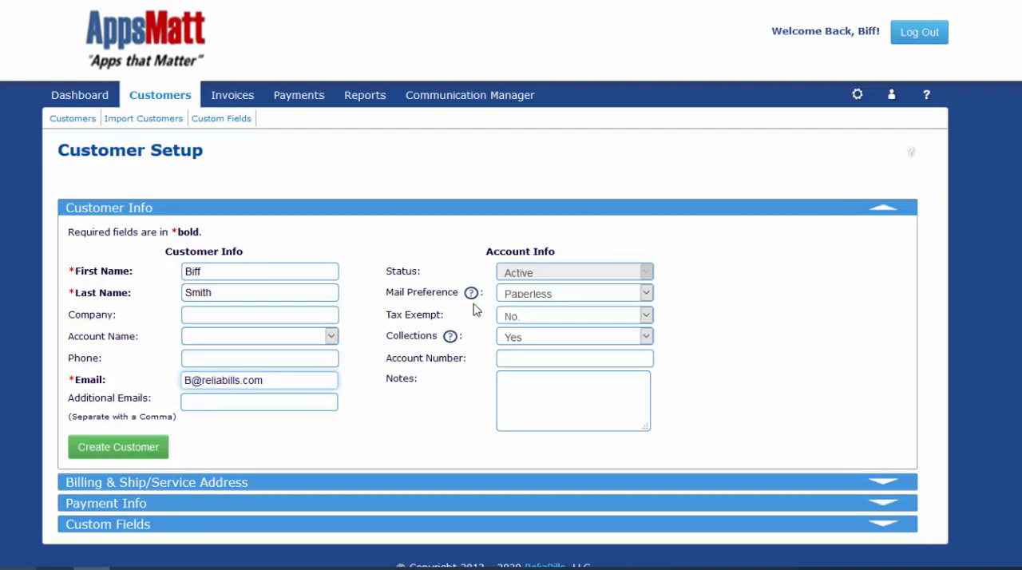
mouse_move(470, 301)
mouse_move(450, 338)
left_click(138, 453)
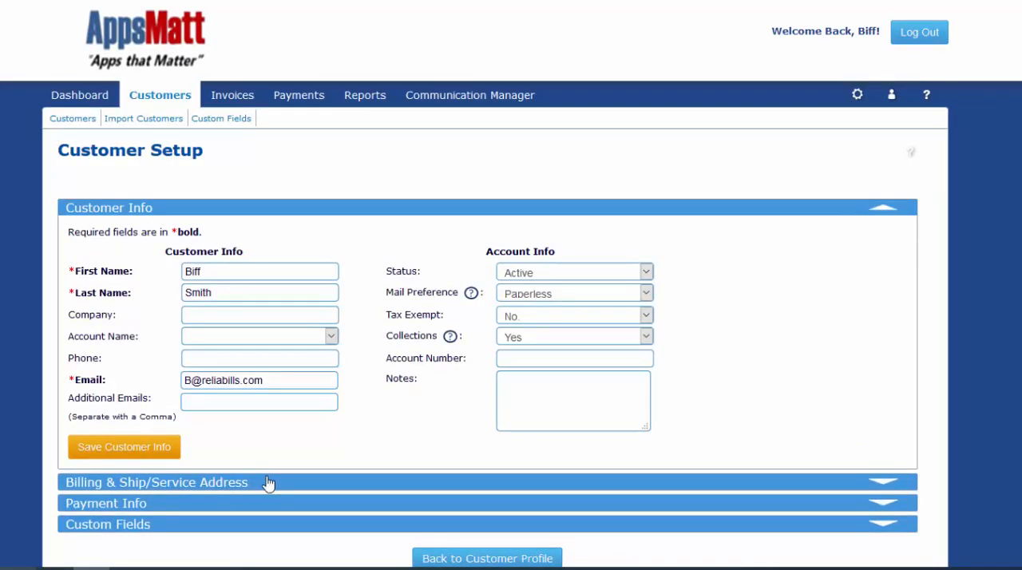
Fill in the customer's billing address, keep the ship/service address the same as billing, and save both addresses
left_click(266, 484)
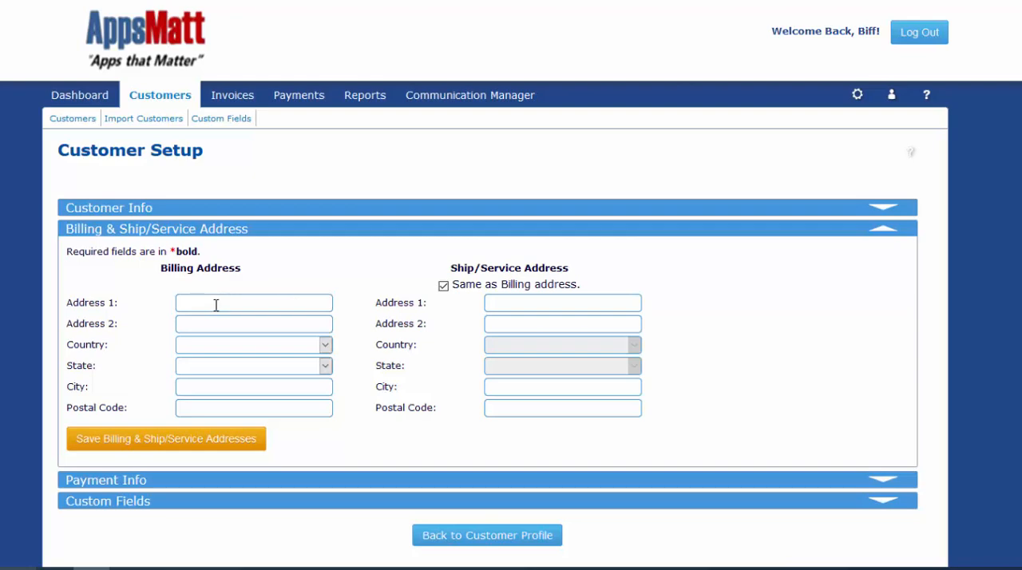
left_click(443, 287)
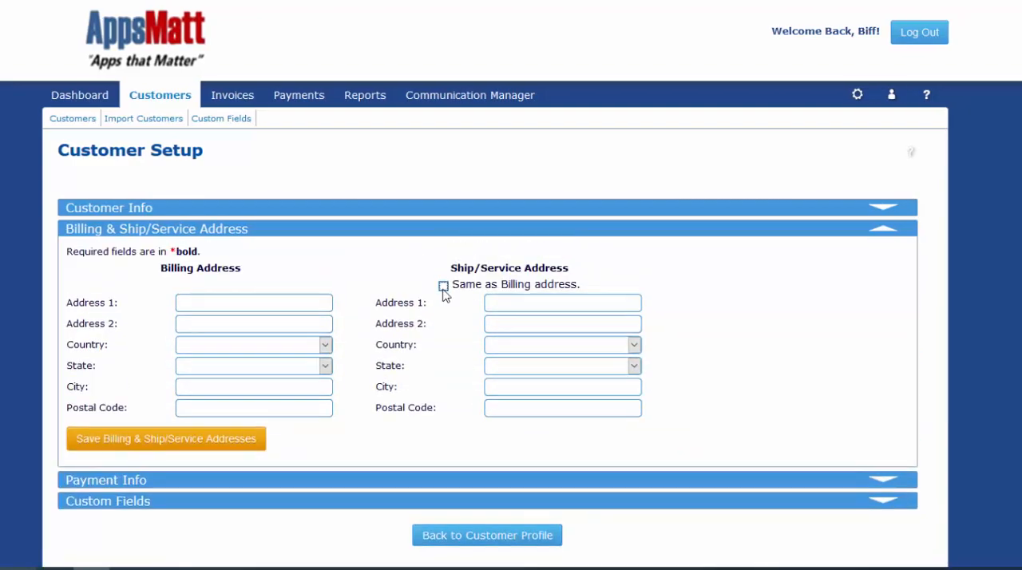
left_click(444, 287)
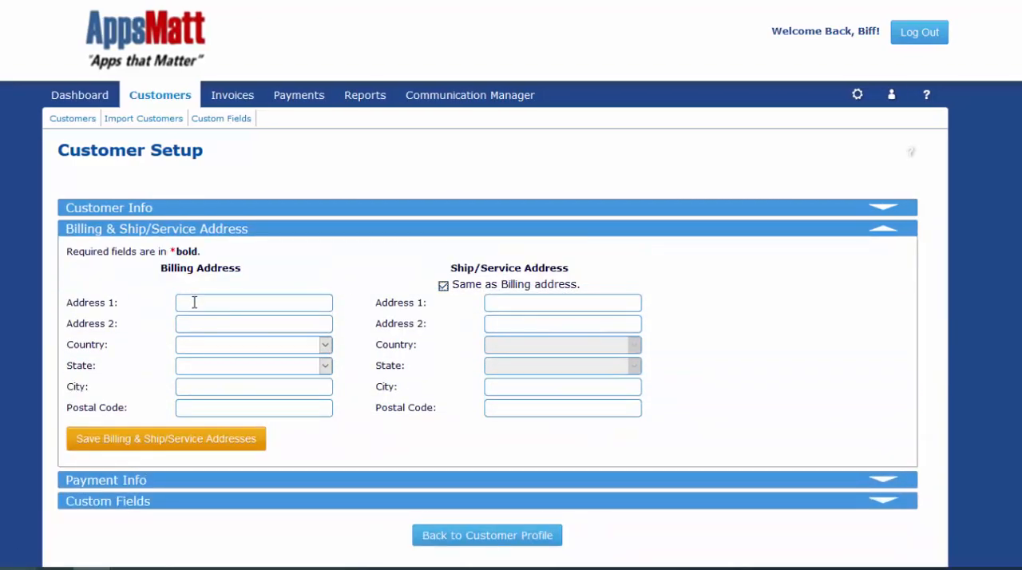
left_click(194, 303)
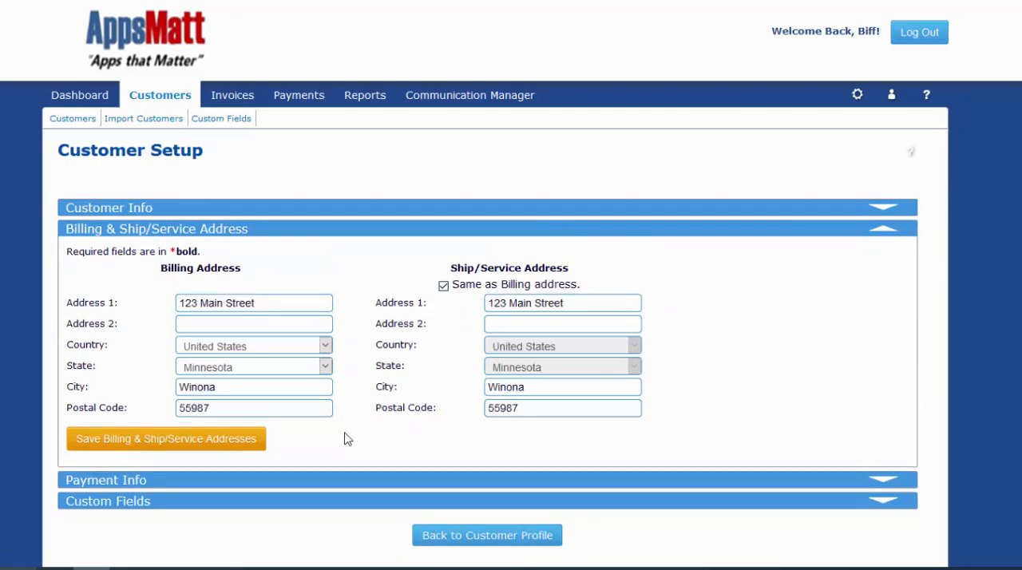
left_click(215, 441)
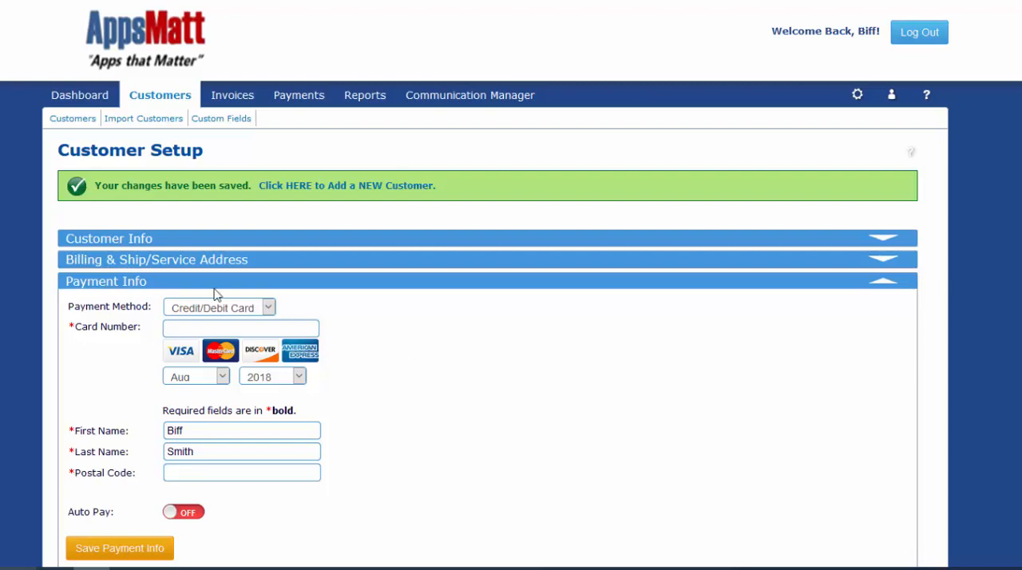
Review the payment method options and the remaining fields in the customer's payment info, leaving Credit/Debit Card selected
left_click(269, 308)
left_click(272, 318)
scroll(469, 450, "down", 3)
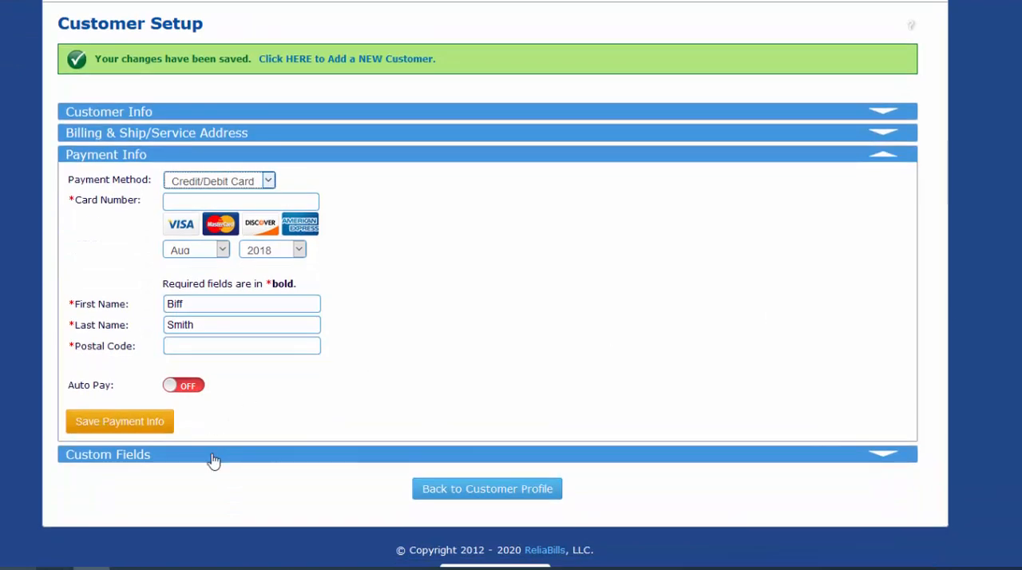
In the custom fields, choose the second listed sales rep, set the operating system to Mac, enter the date of birth, and save
left_click(213, 454)
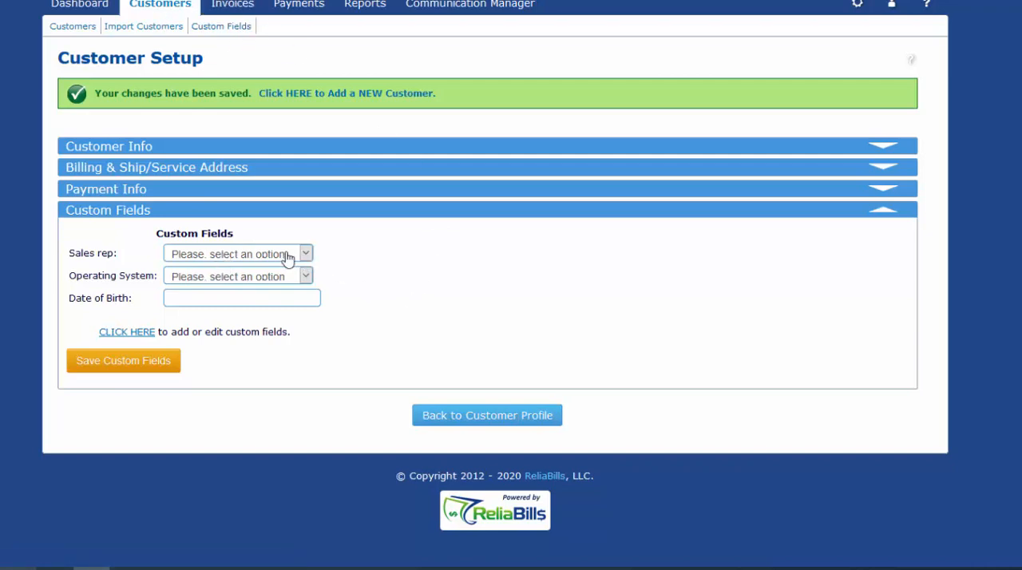
left_click_drag(74, 252, 101, 254)
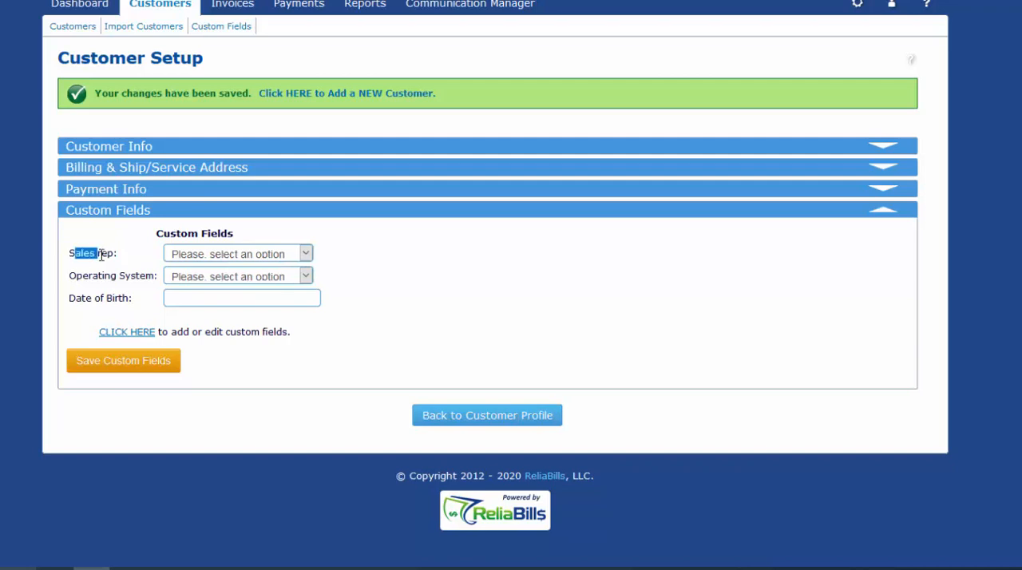
left_click(302, 254)
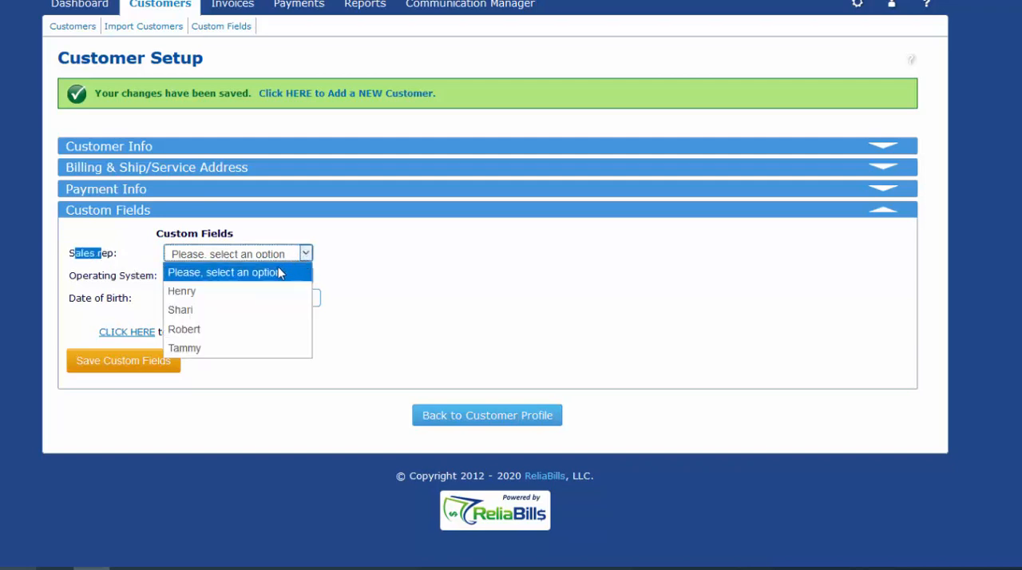
left_click(250, 313)
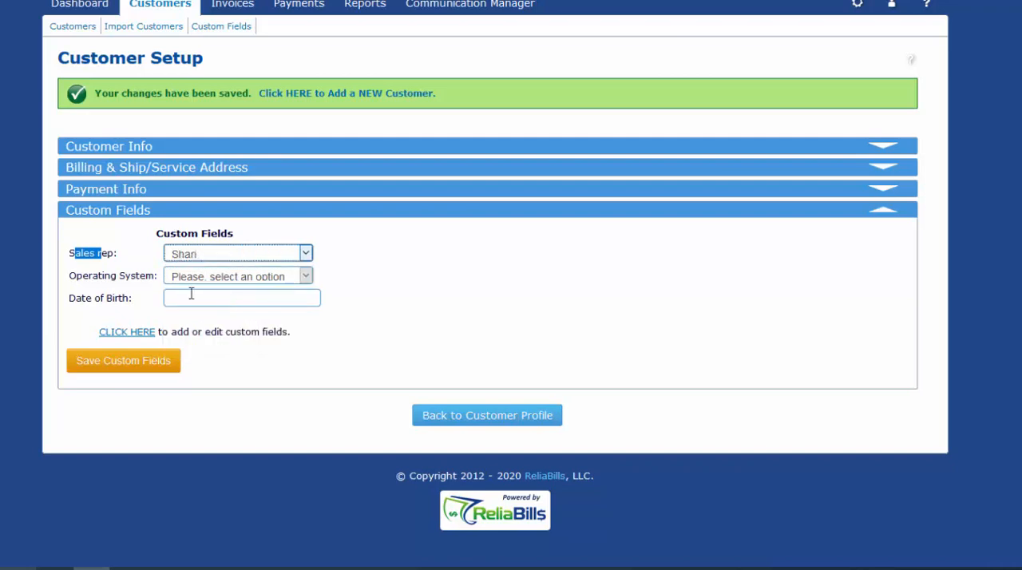
left_click(304, 276)
left_click(273, 317)
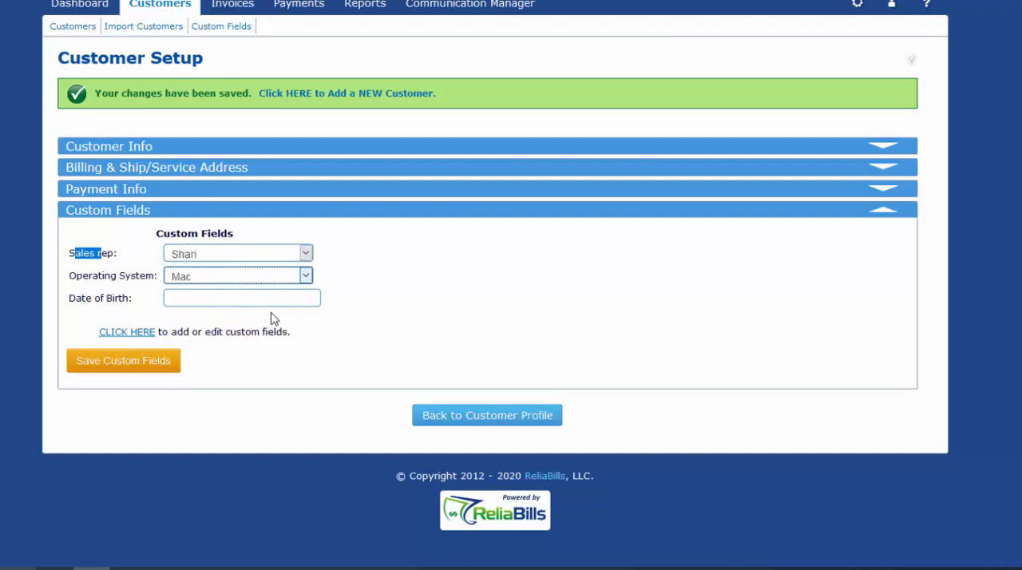
left_click(183, 297)
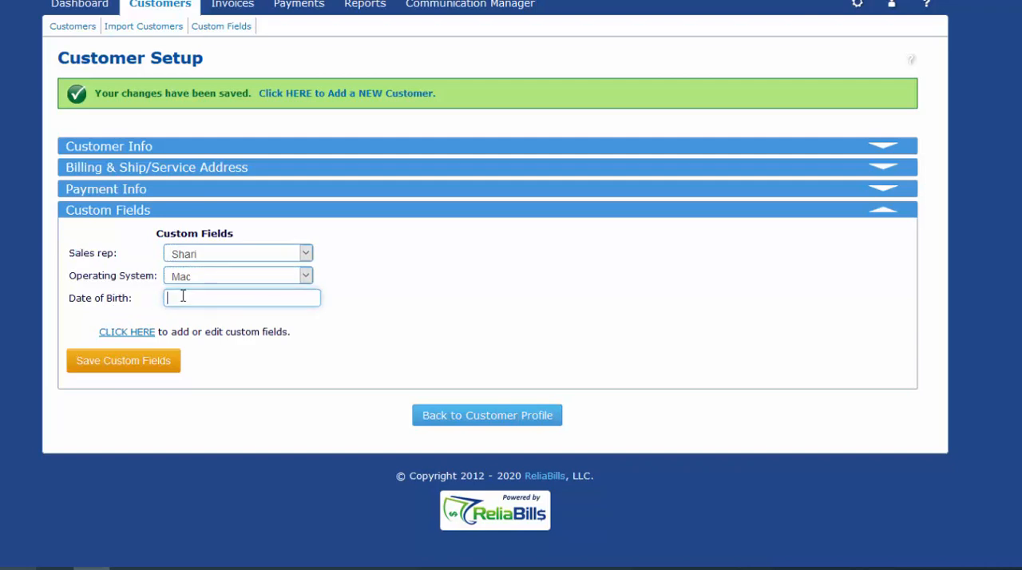
type("10/22/1988")
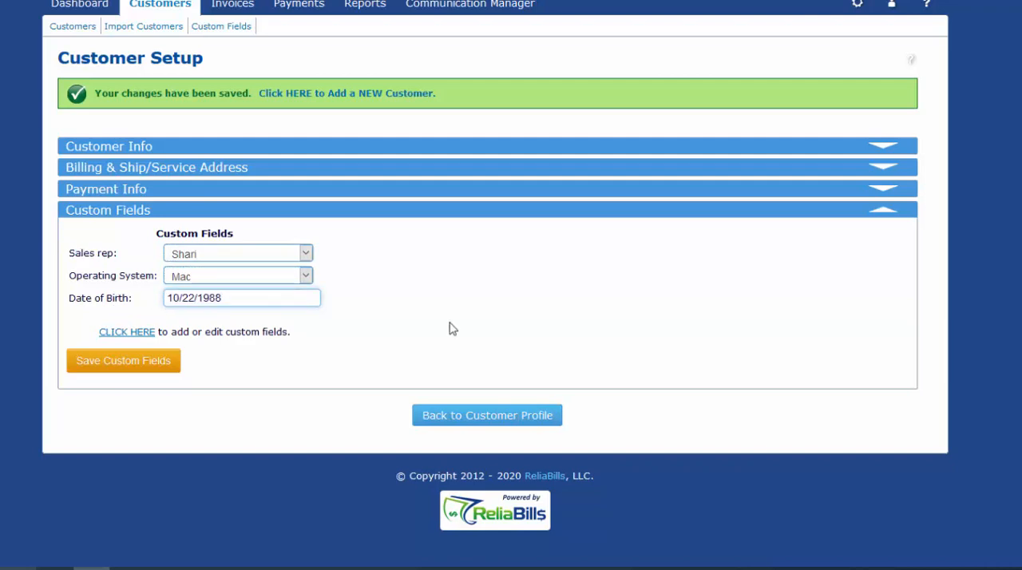
left_click(96, 367)
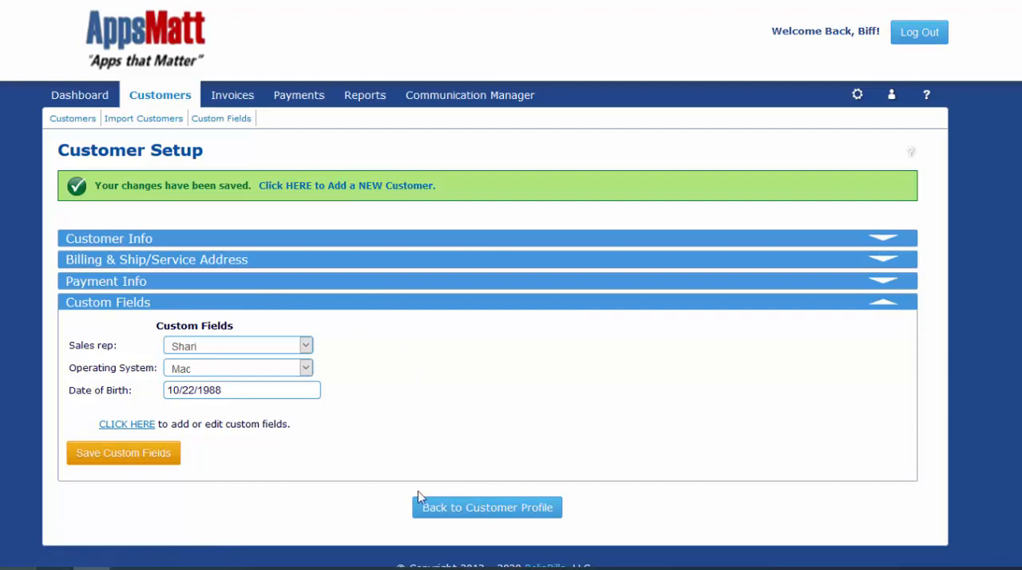
Return to the customer's profile and review the balance summary, addresses, payment information, custom fields and available actions
left_click(498, 517)
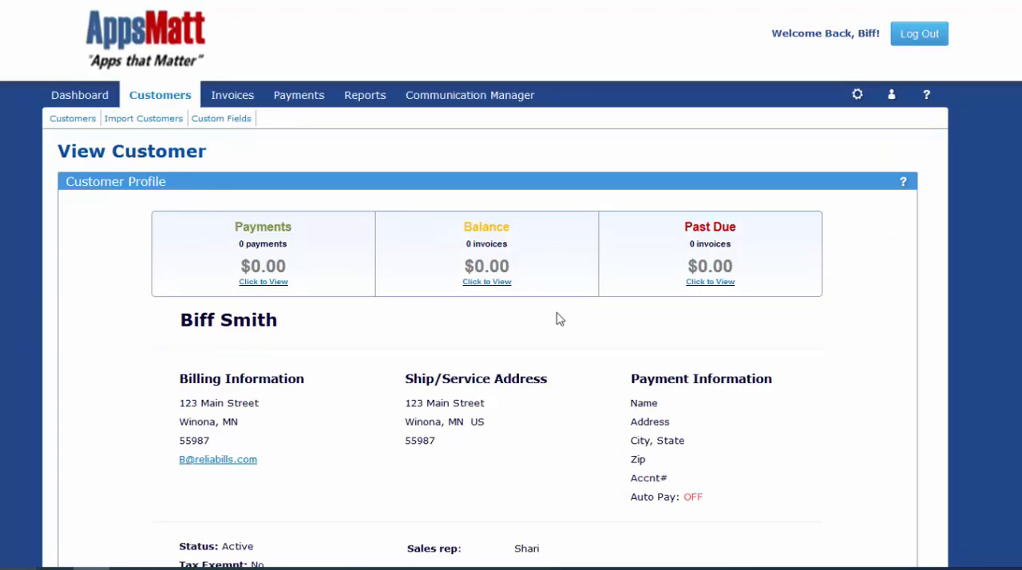
scroll(607, 260, "down", 2)
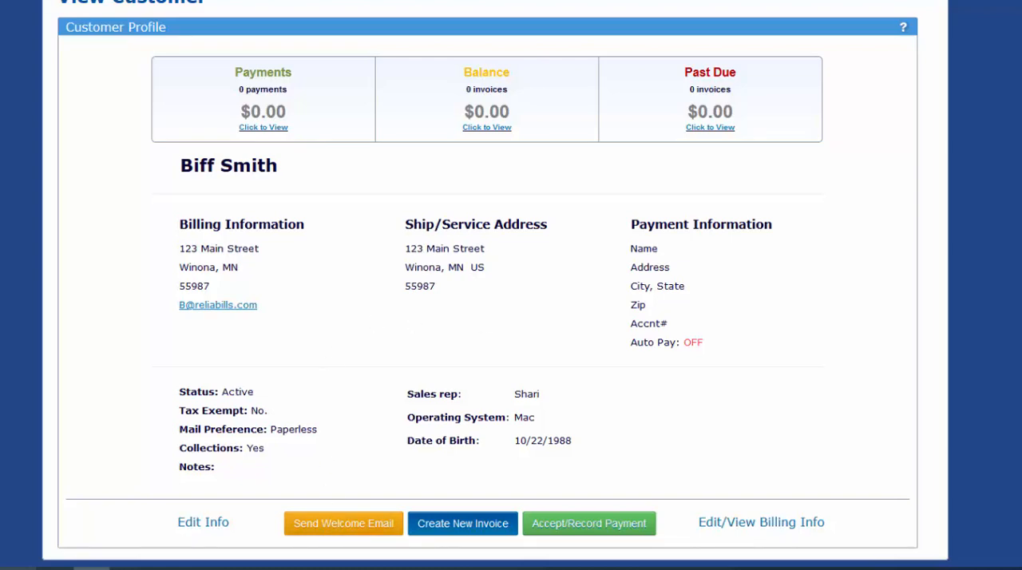
scroll(440, 103, "up", 2)
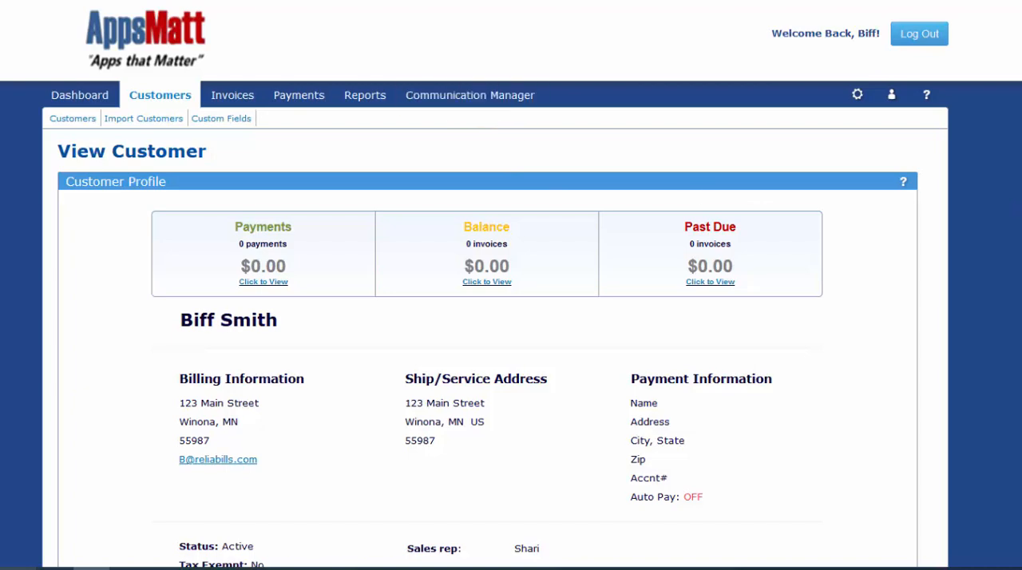
scroll(783, 338, "down", 3)
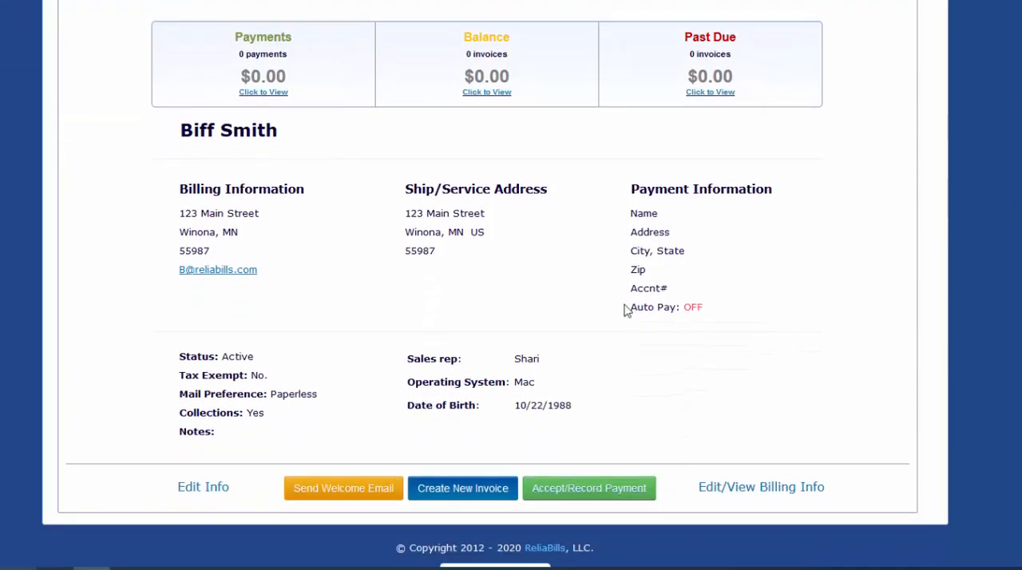
left_click(582, 493)
scroll(495, 284, "up", 2)
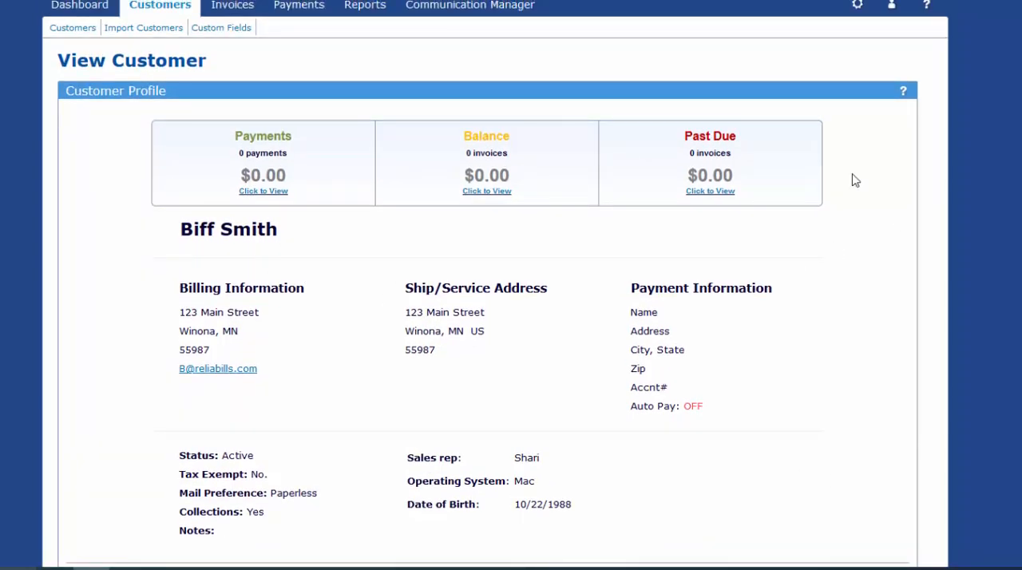